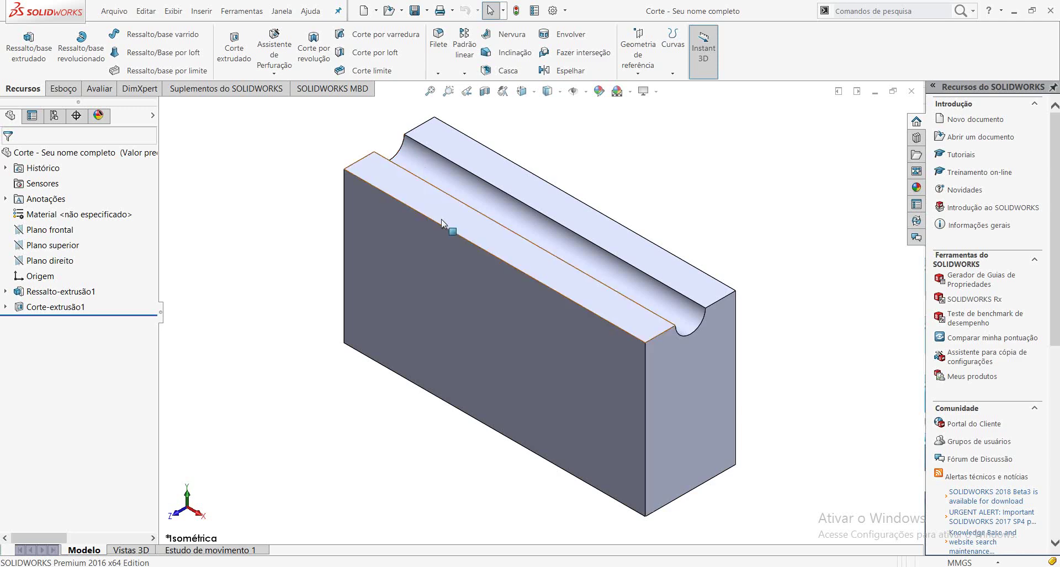
Start a sketch on the block's front face and draw a small circle near its left end
click(439, 296)
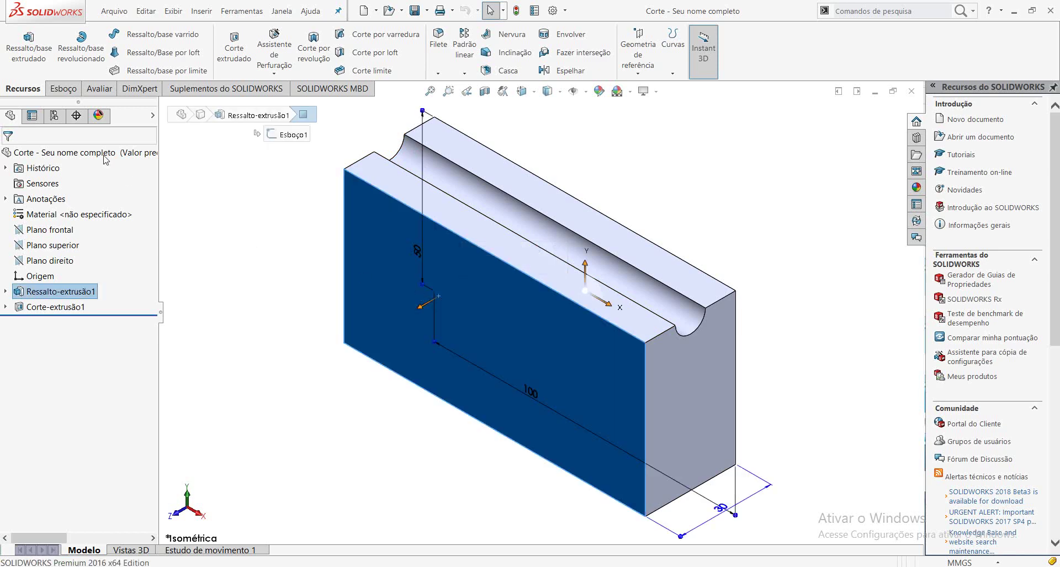
click(62, 91)
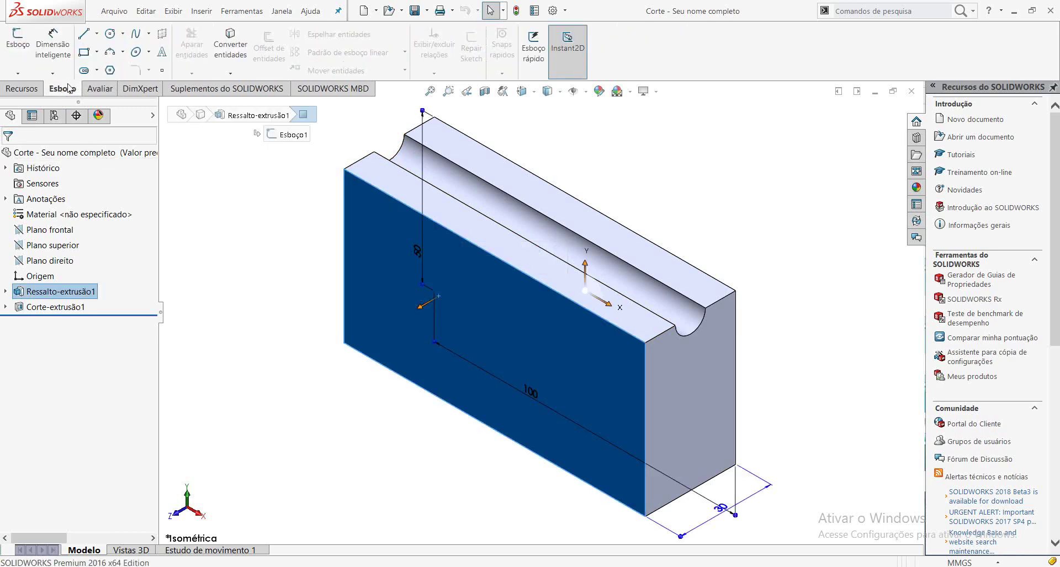
click(110, 37)
click(380, 326)
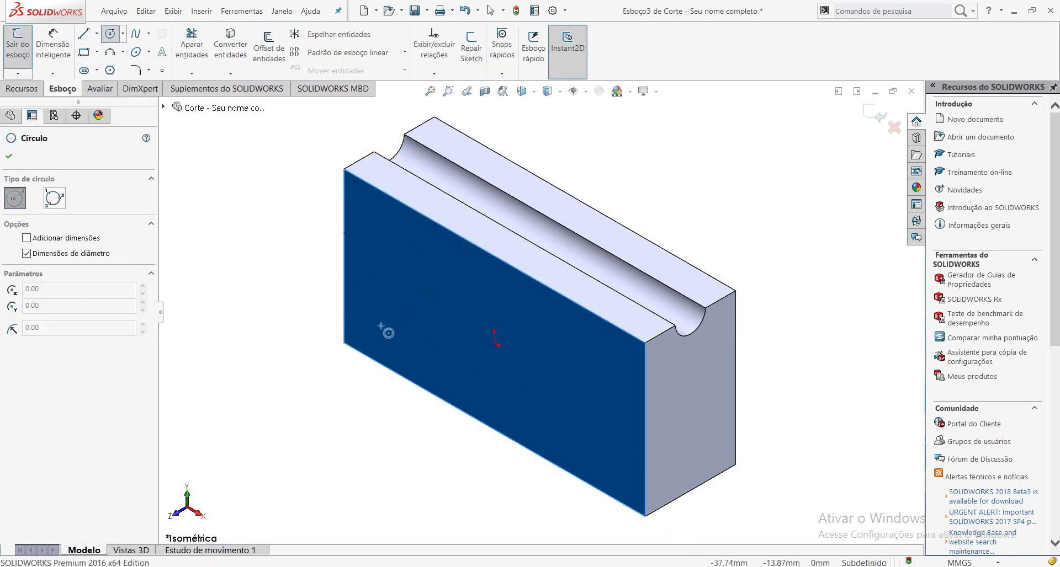
click(391, 334)
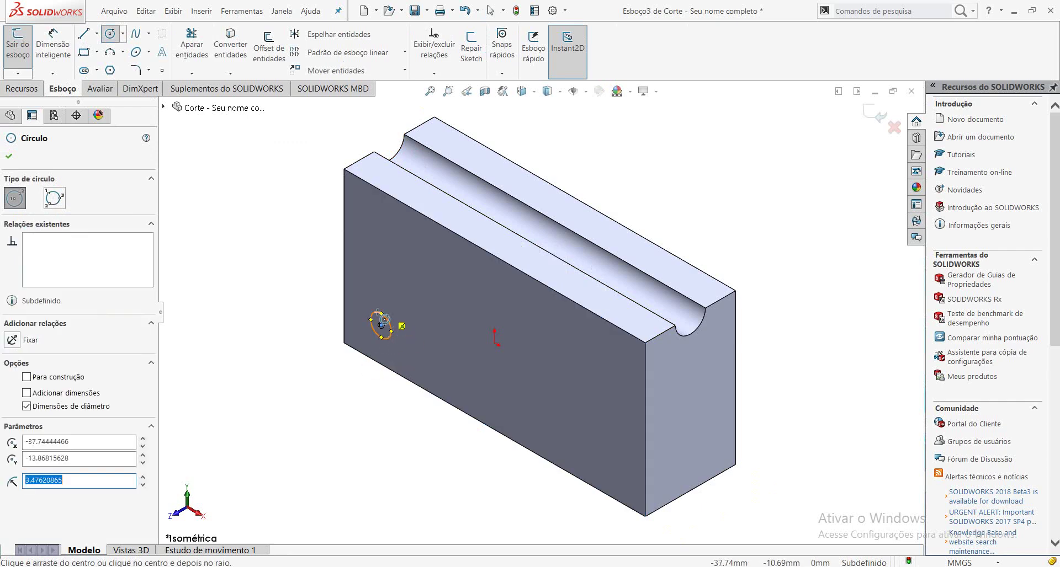
key(Escape)
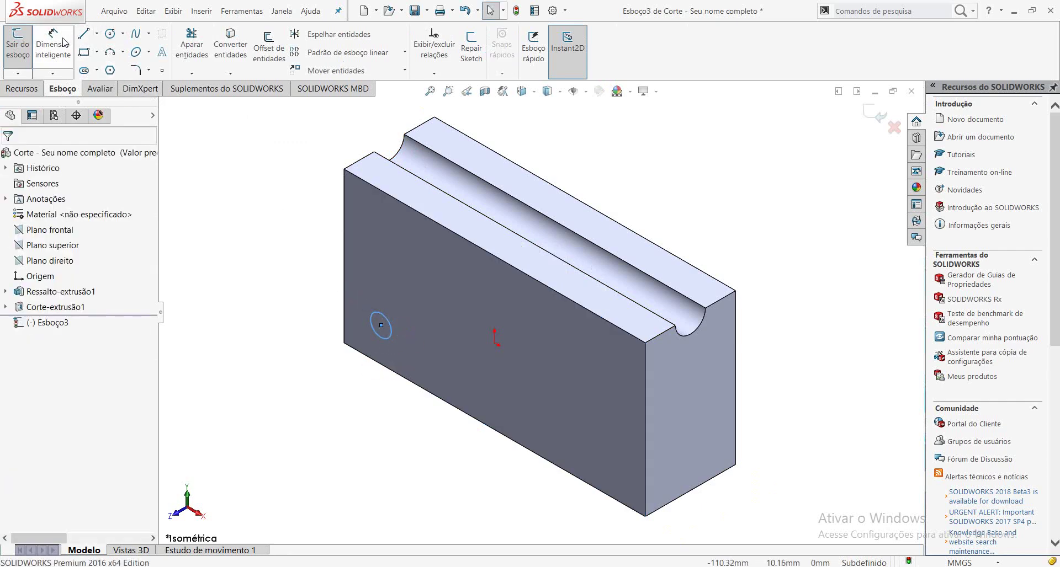
click(64, 43)
Dimension the circle's diameter to 10 mm
click(380, 312)
scroll(382, 308, down, 1)
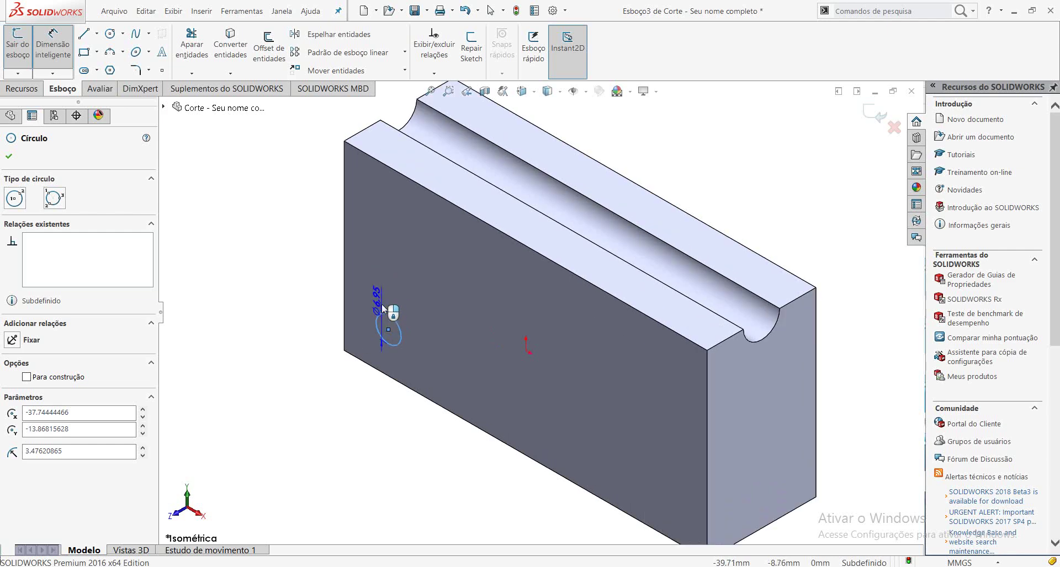
click(383, 305)
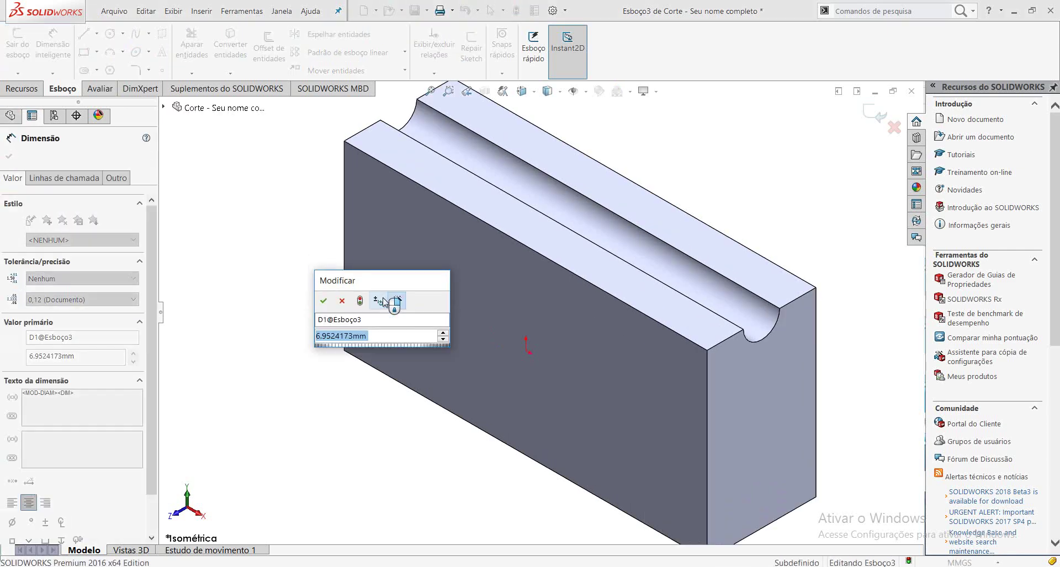
text(10)
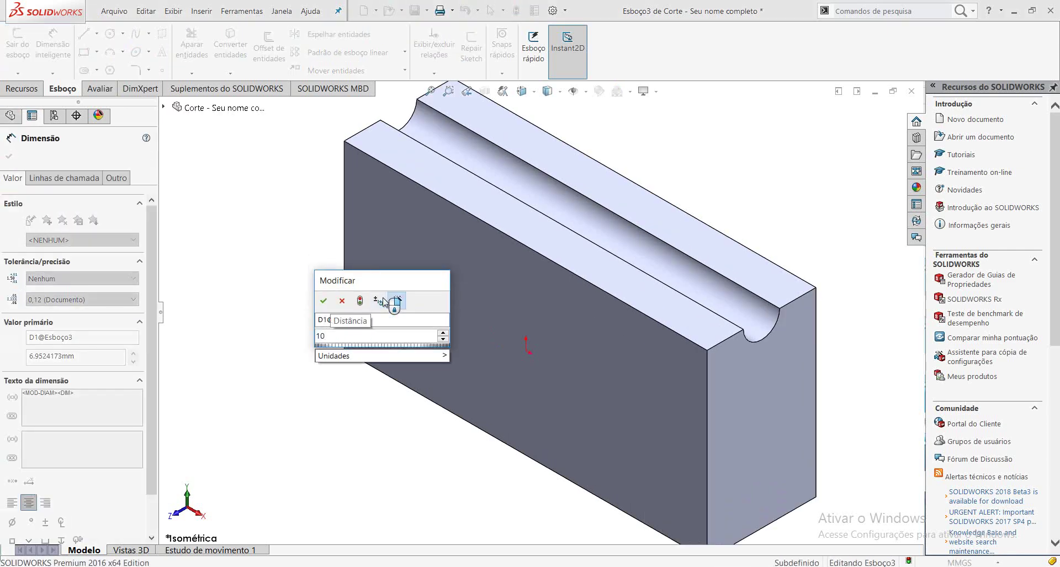
key(Return)
scroll(360, 310, down, 2)
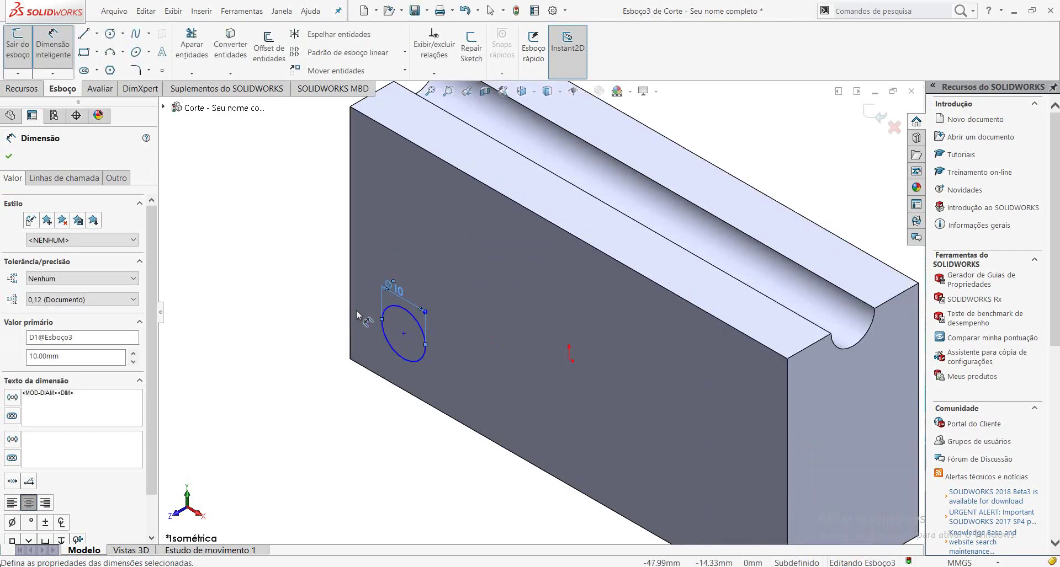
click(60, 51)
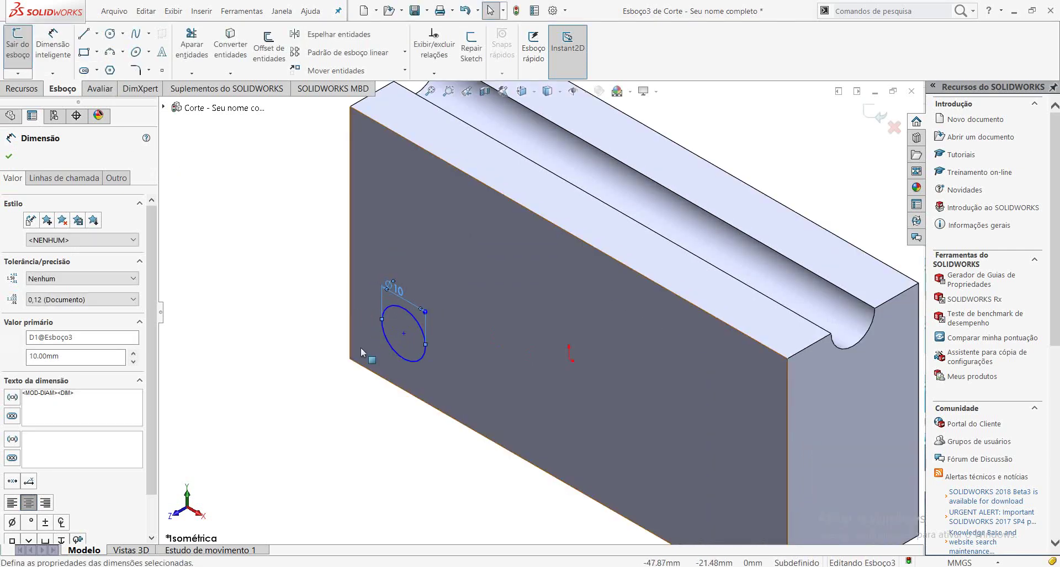
click(385, 339)
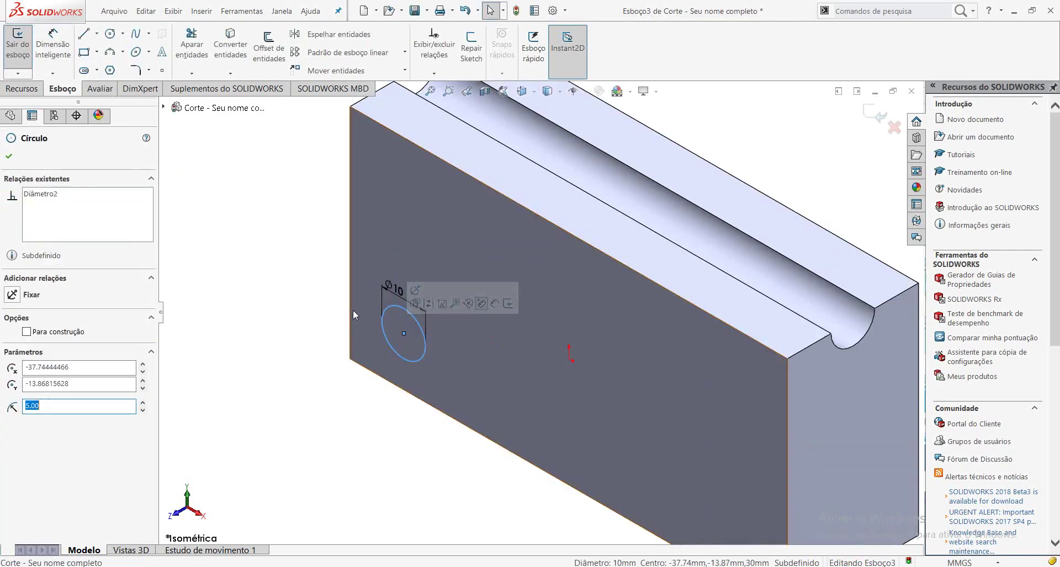
click(53, 47)
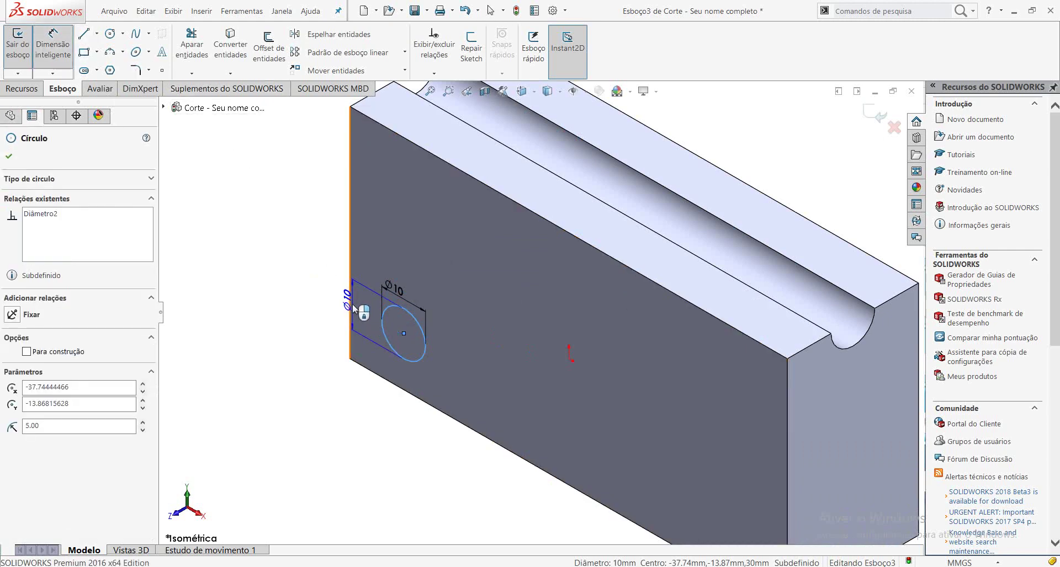
Place the circle's centre 10 mm from the face's left edge and 10 mm from its bottom edge
click(350, 307)
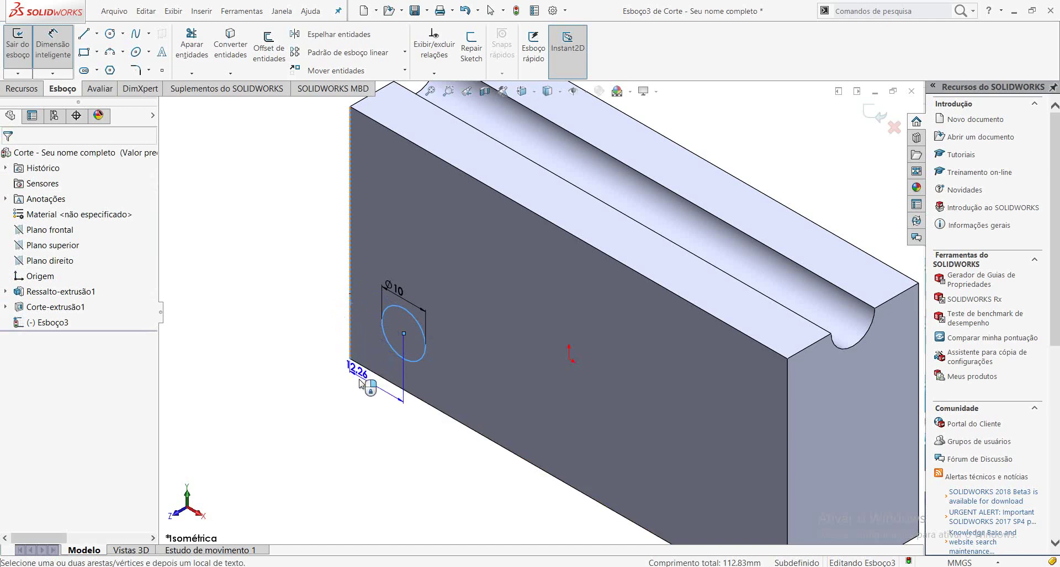
click(435, 378)
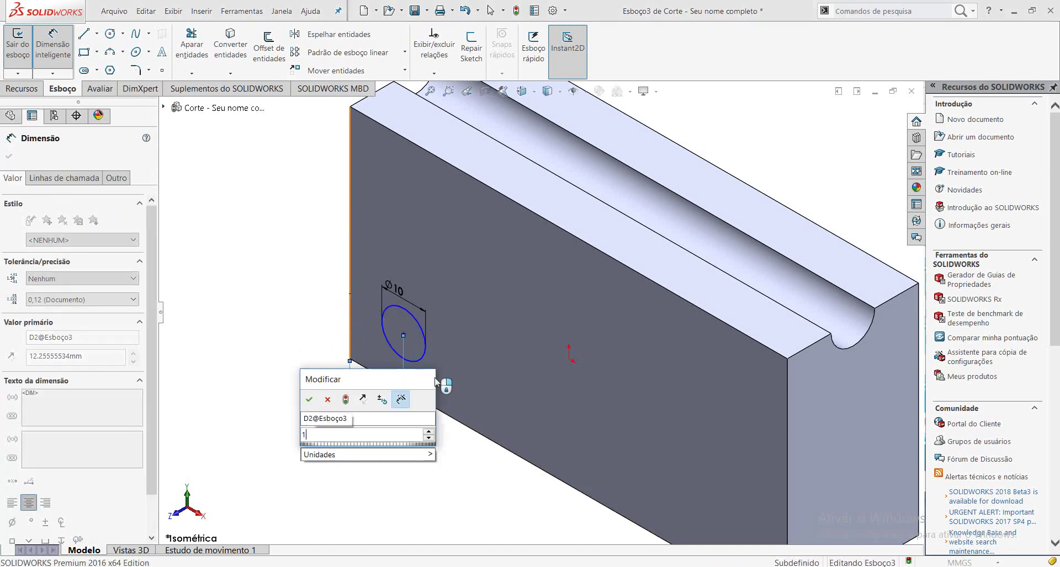
text(10)
key(Return)
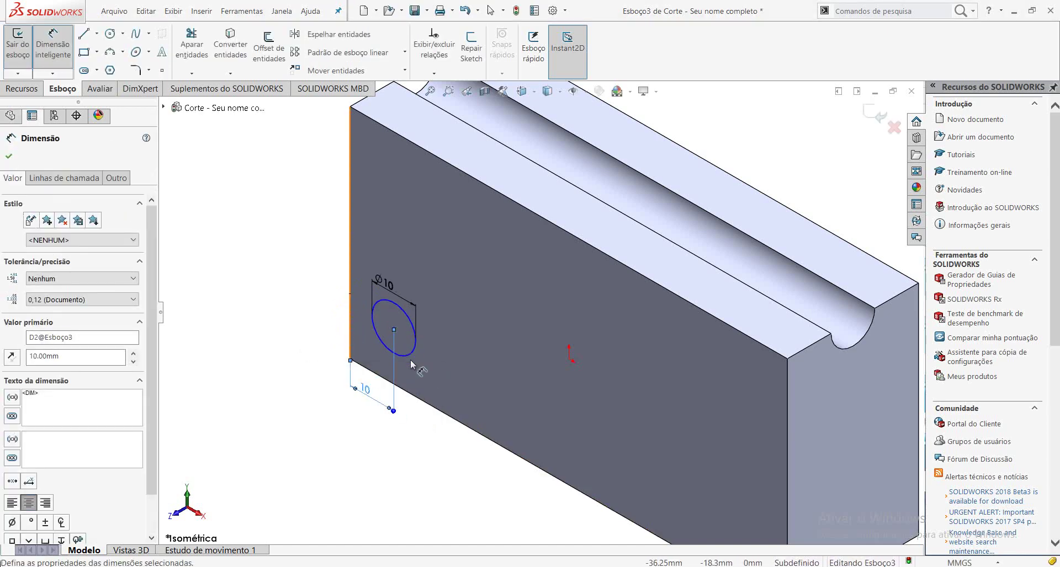
click(411, 347)
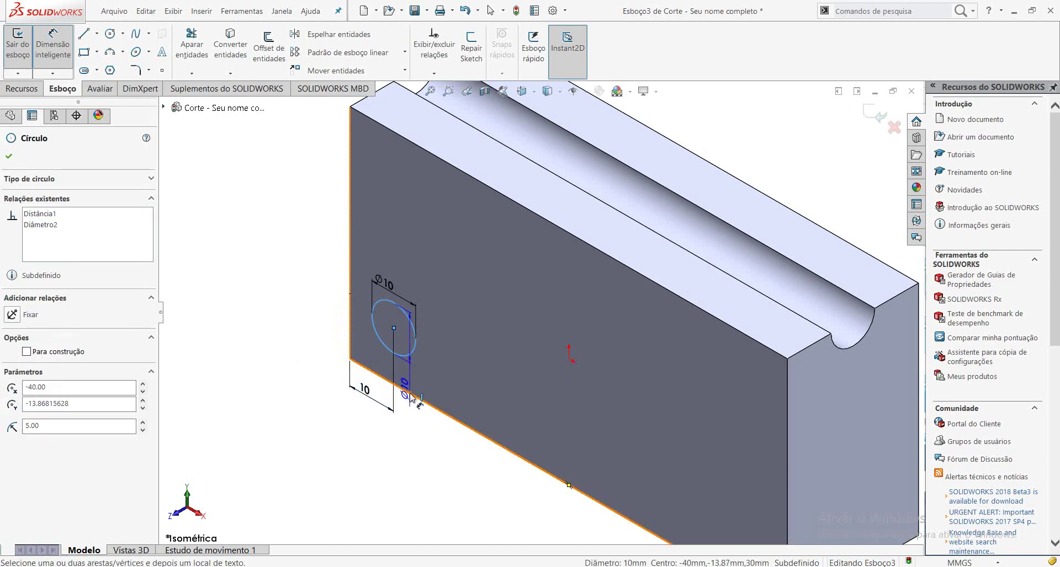
click(408, 395)
click(334, 341)
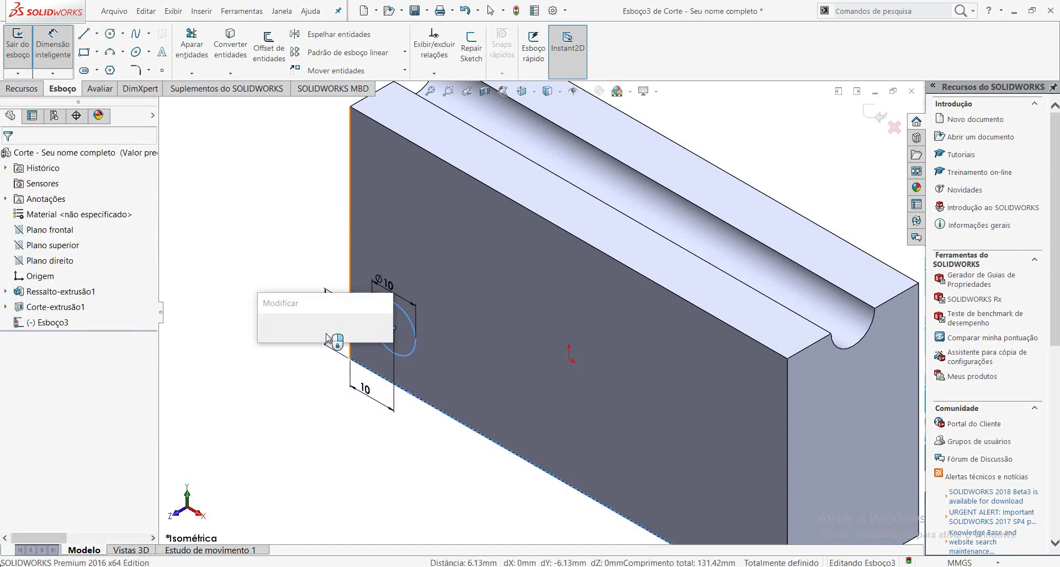
text(10)
key(Return)
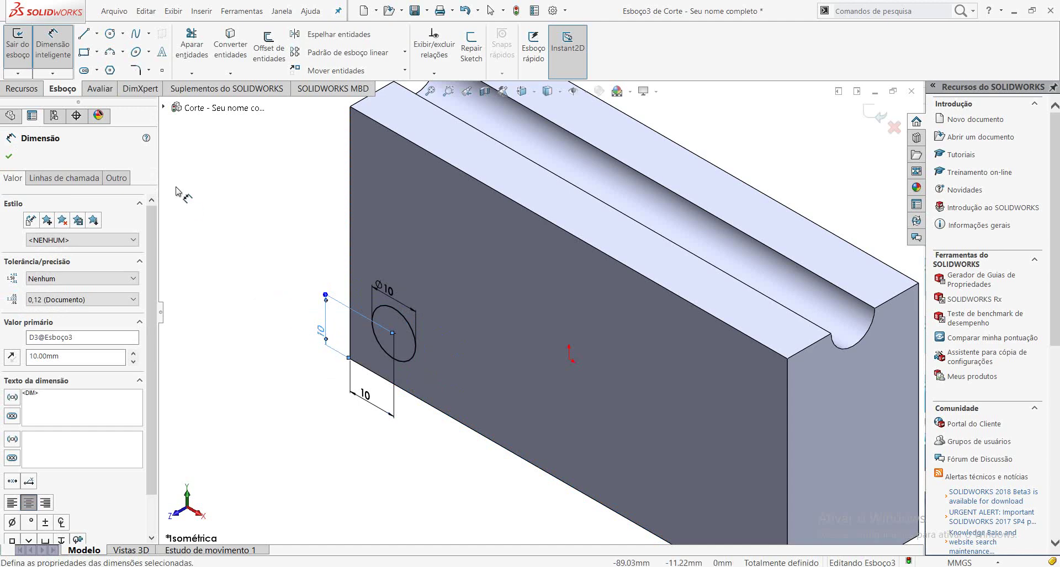
click(36, 92)
Extrude the circle as a 5 mm boss with a 30° draft to form a cone
click(29, 44)
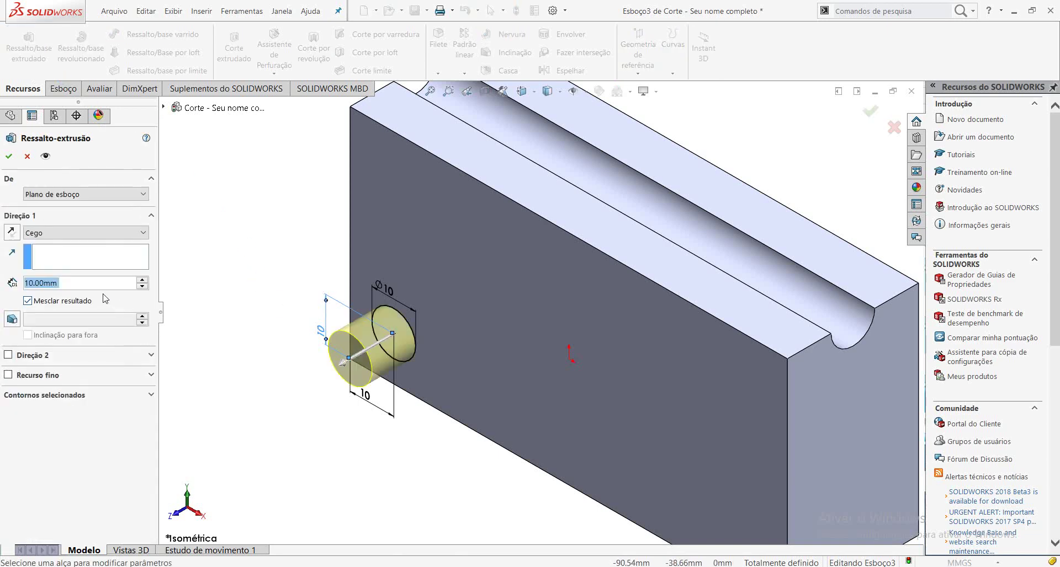
text(5)
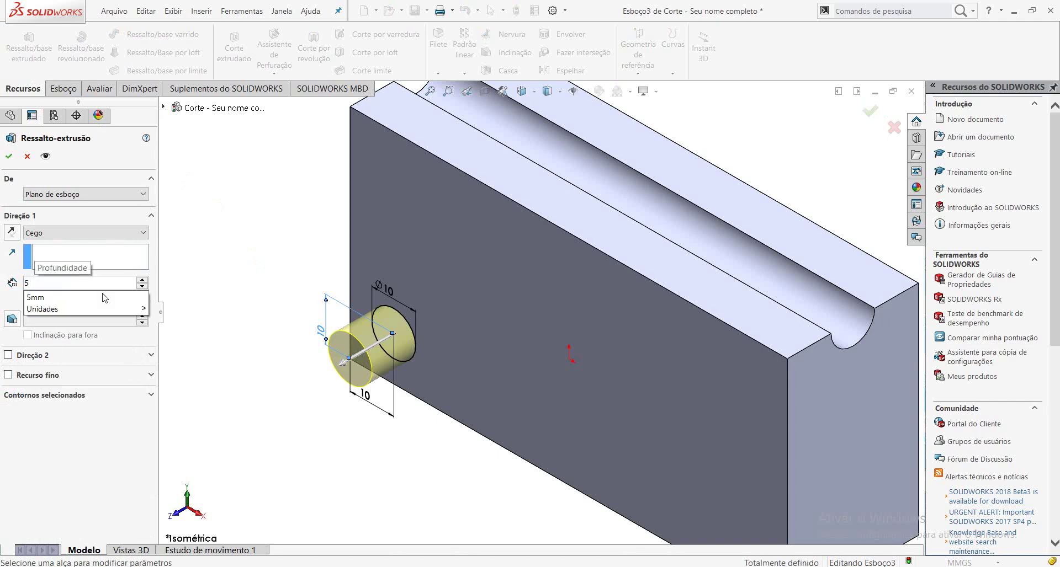
key(Return)
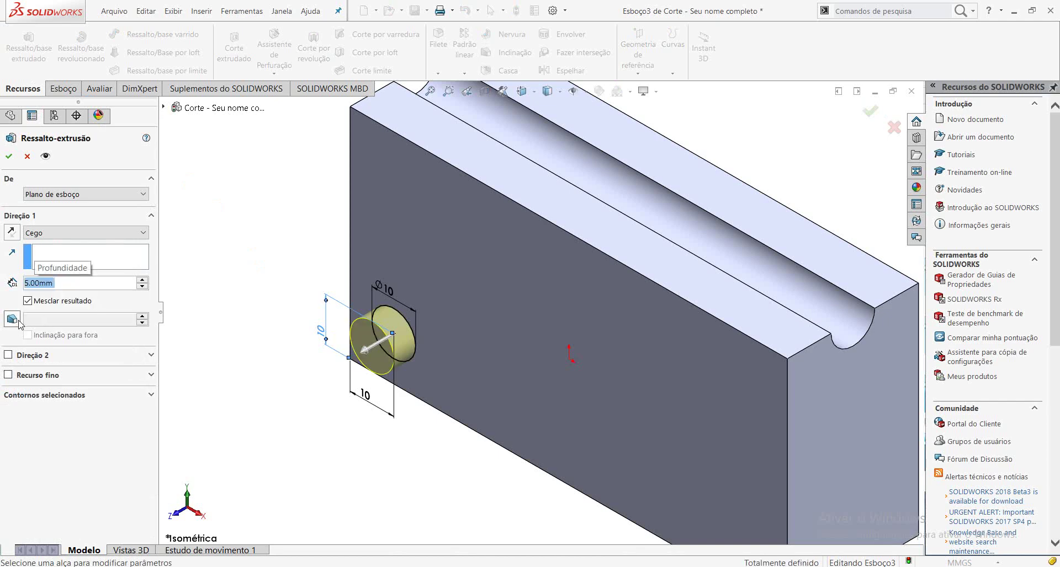
click(12, 319)
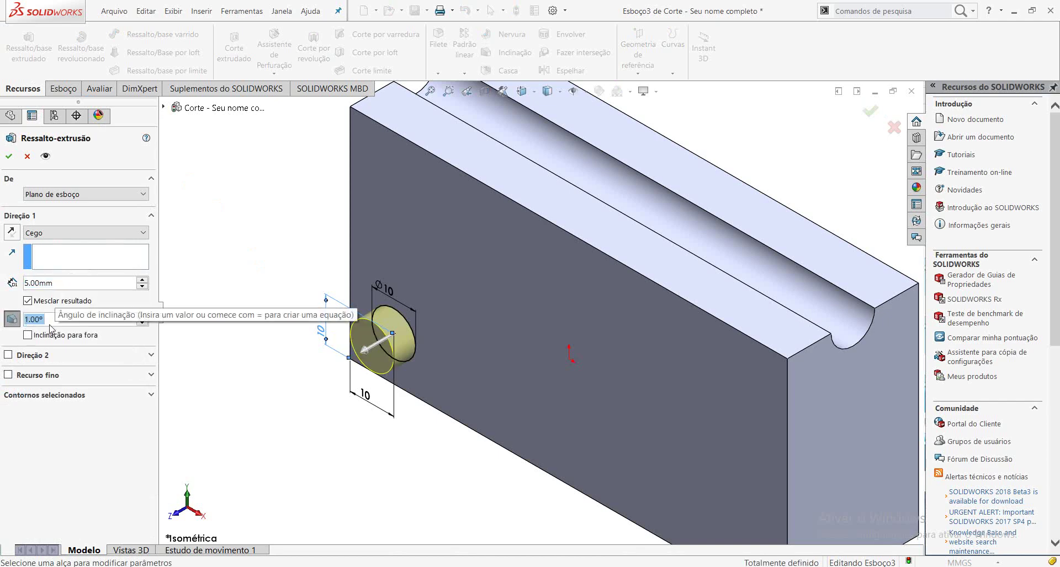
text(30)
key(Return)
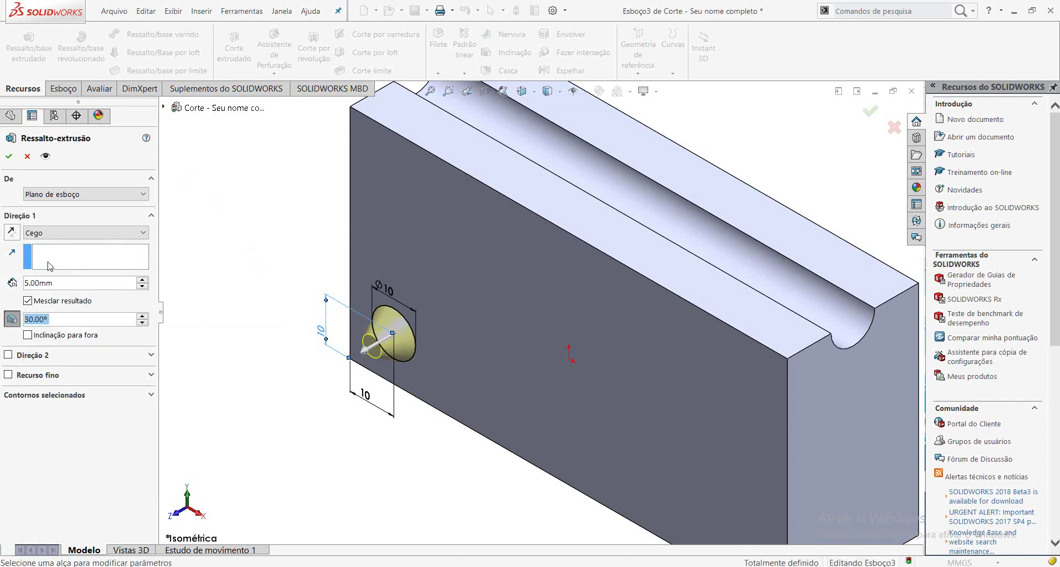
click(8, 156)
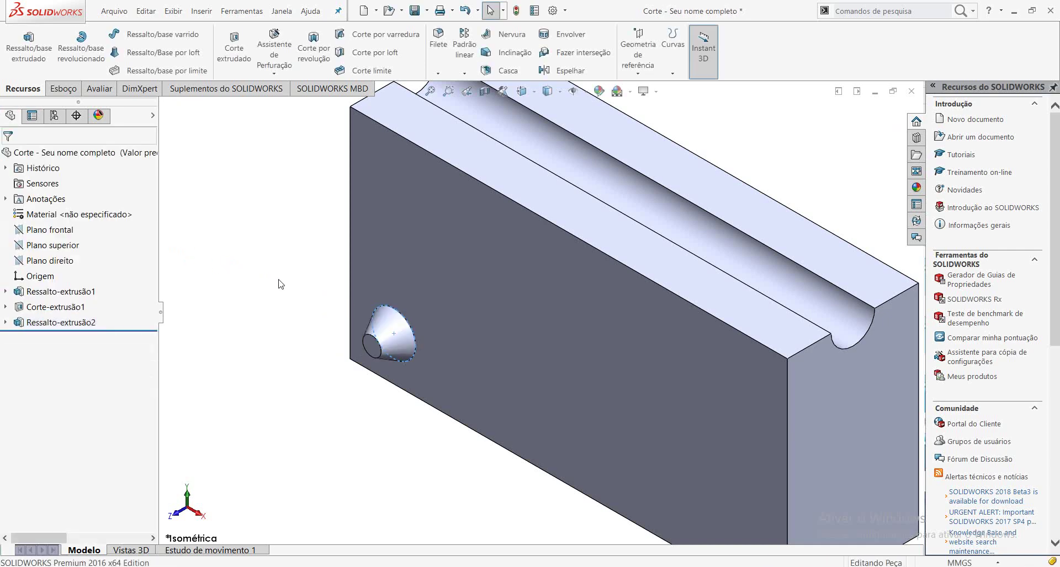
Start a Padrão linear with a block edge as Direção 1
click(441, 111)
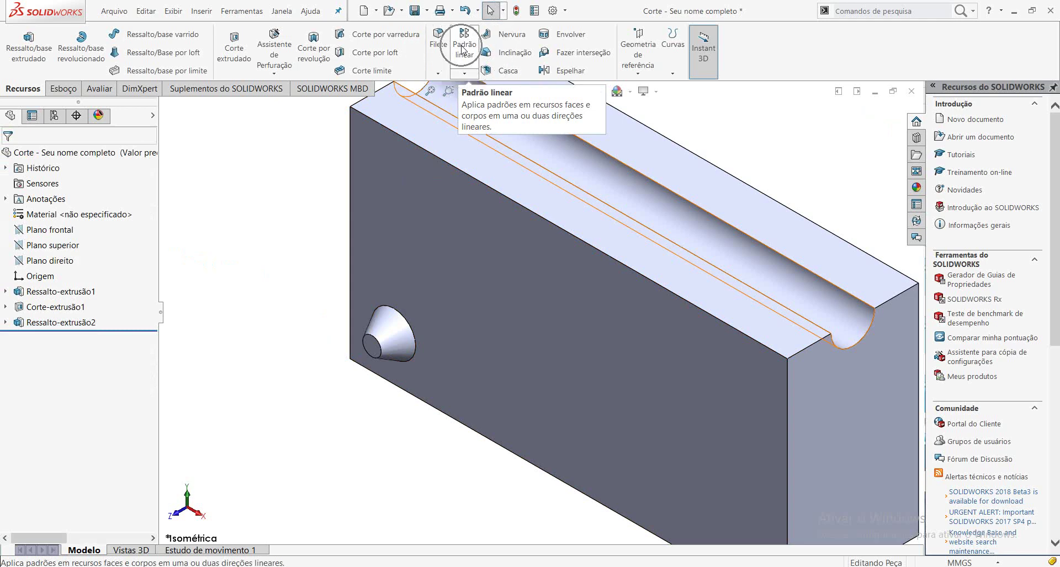
click(462, 48)
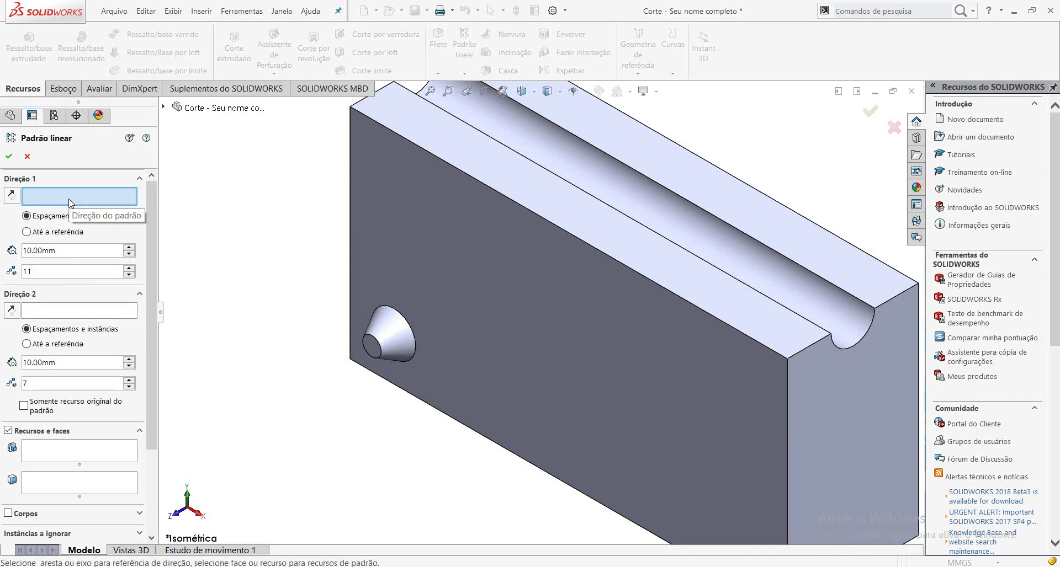
click(349, 222)
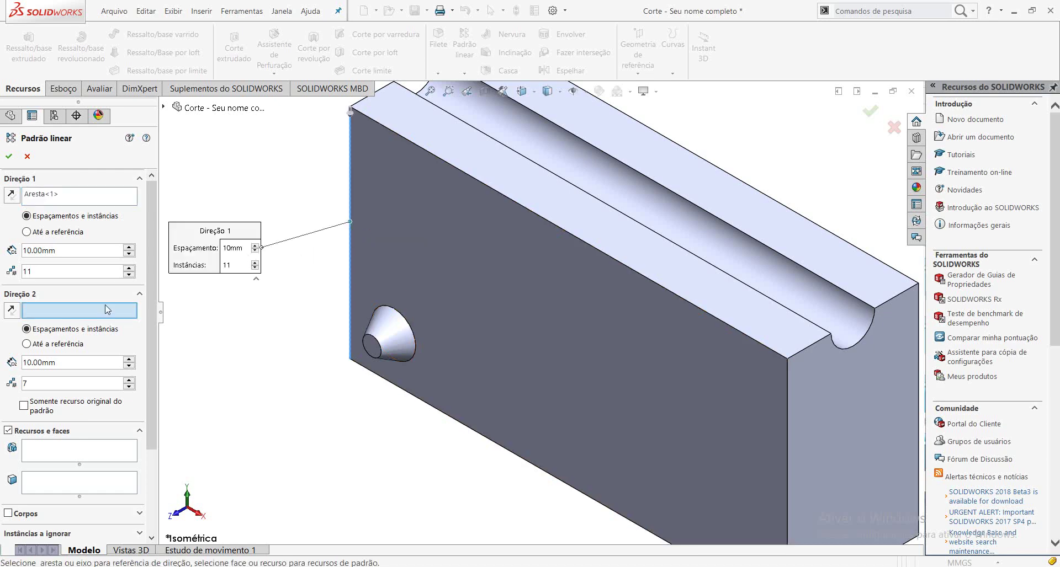
Set Direção 2 of the linear pattern along the block's bottom front edge
click(115, 319)
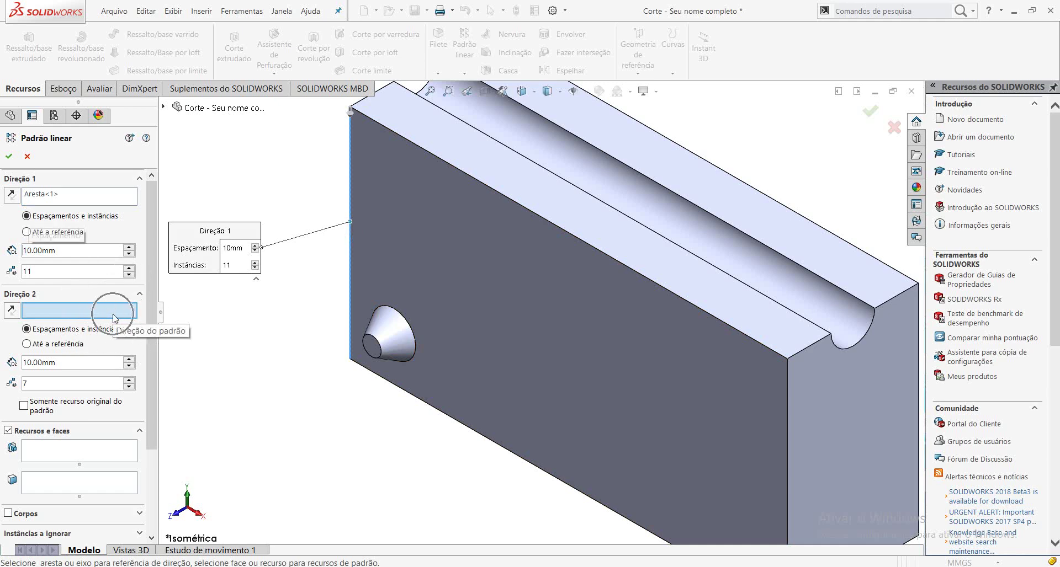
click(374, 374)
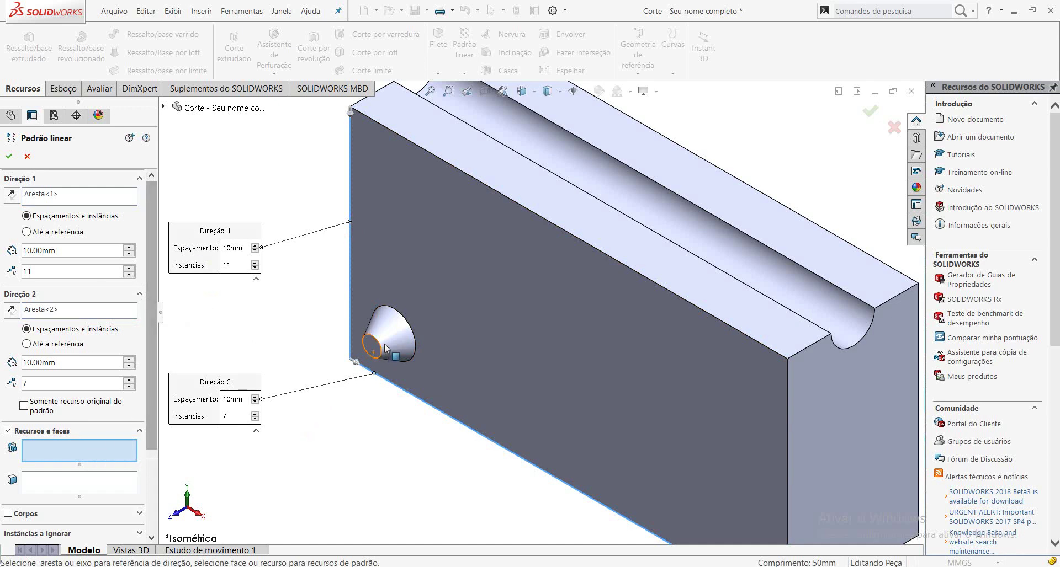
click(164, 108)
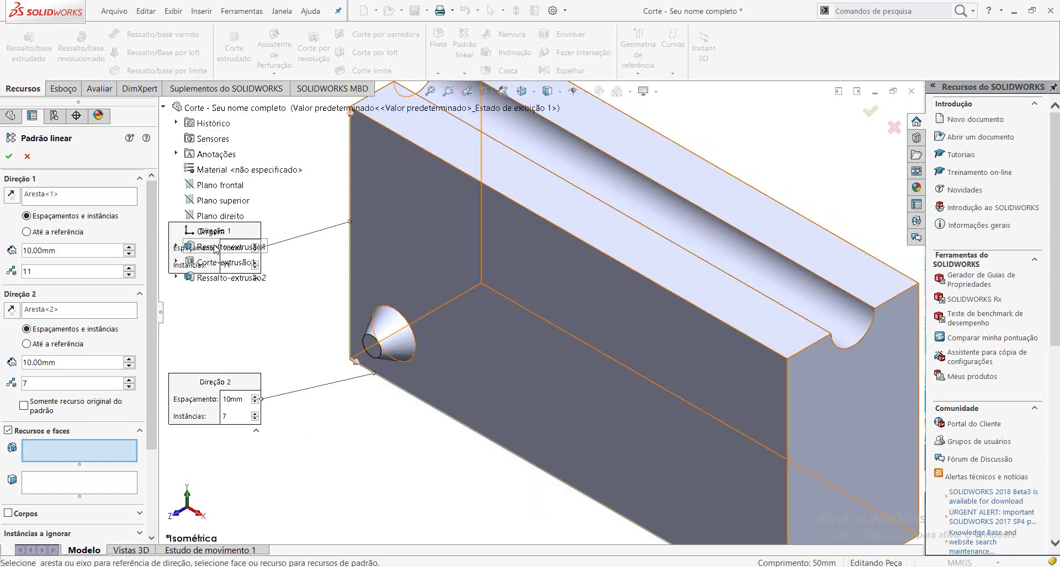
Choose Ressalto-extrusão2 as the feature to pattern and move the direction callouts clear of the model
click(392, 347)
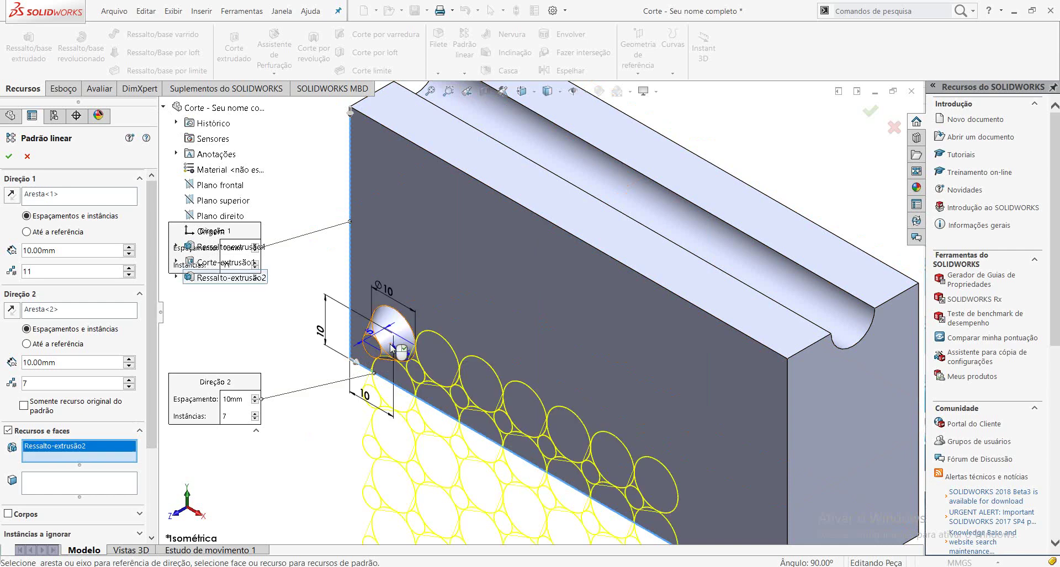
scroll(391, 347, up, 3)
scroll(397, 351, up, 2)
scroll(389, 349, up, 1)
scroll(397, 352, down, 1)
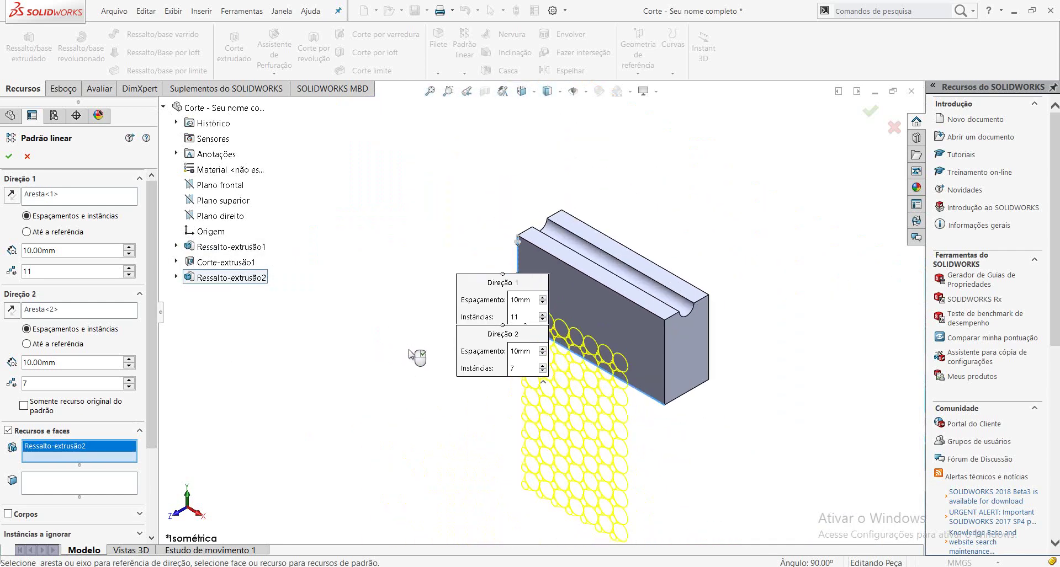
scroll(441, 326, down, 1)
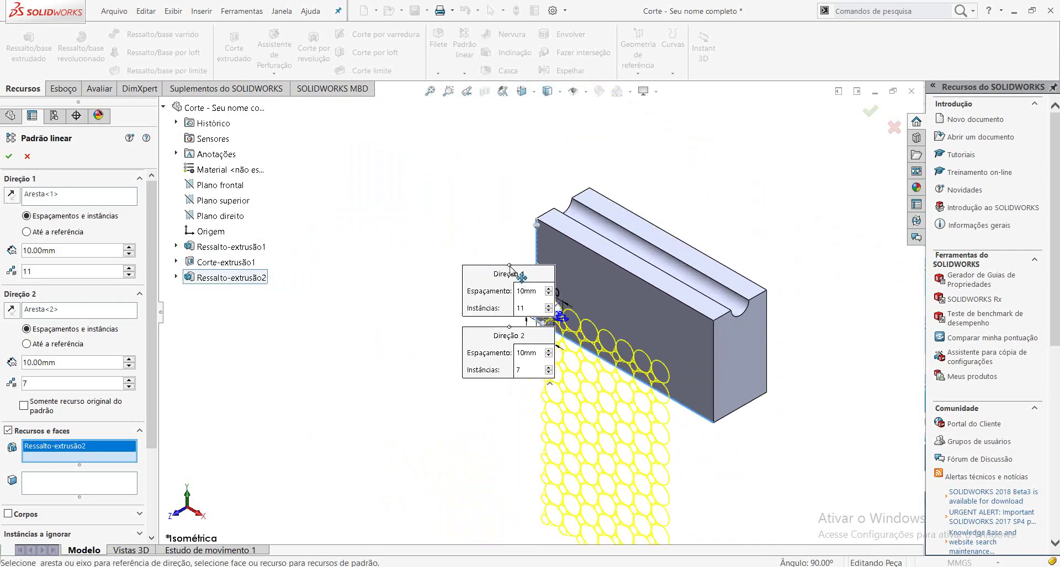
drag(510, 272, 446, 202)
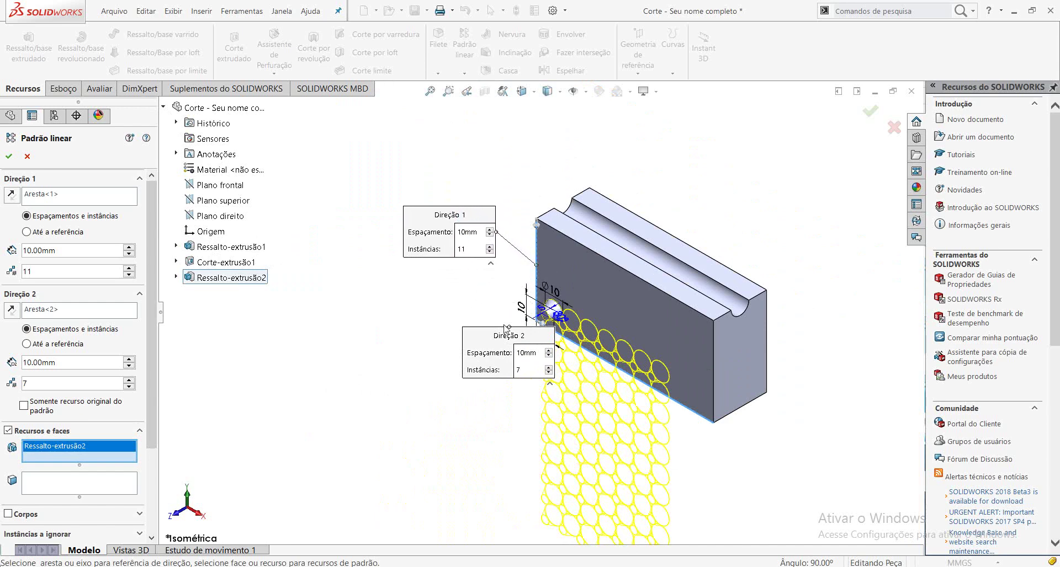
drag(507, 328, 461, 335)
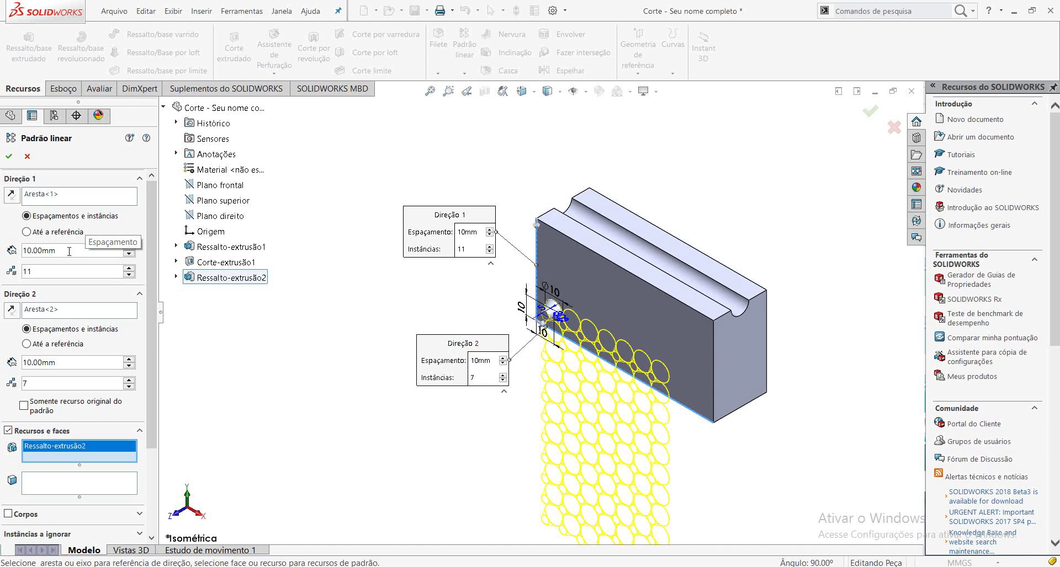
Set Direção 1 to 3 instances at 15 mm spacing and reverse its direction
drag(69, 252, 17, 248)
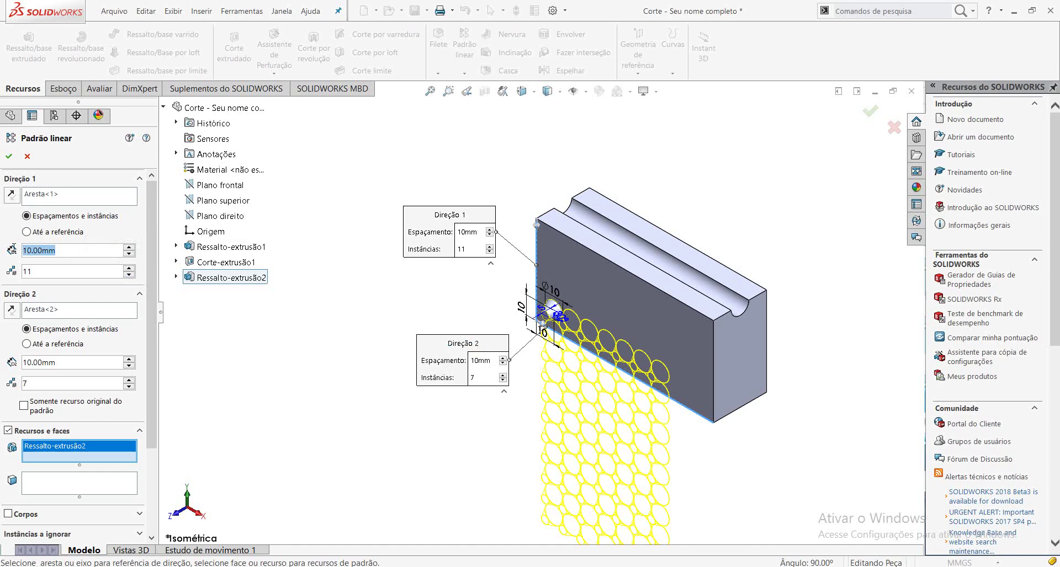
text(1)
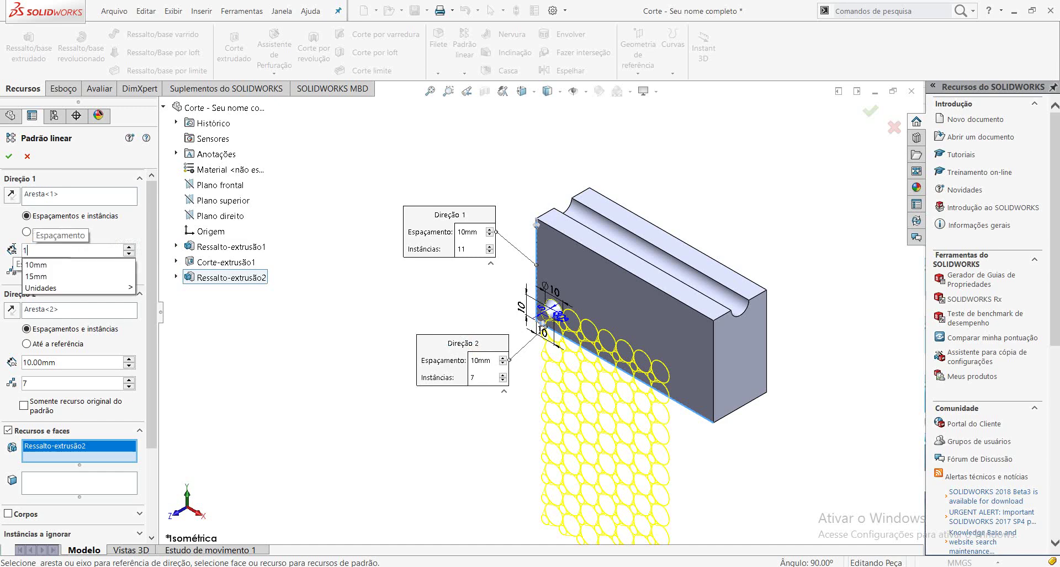
text(5)
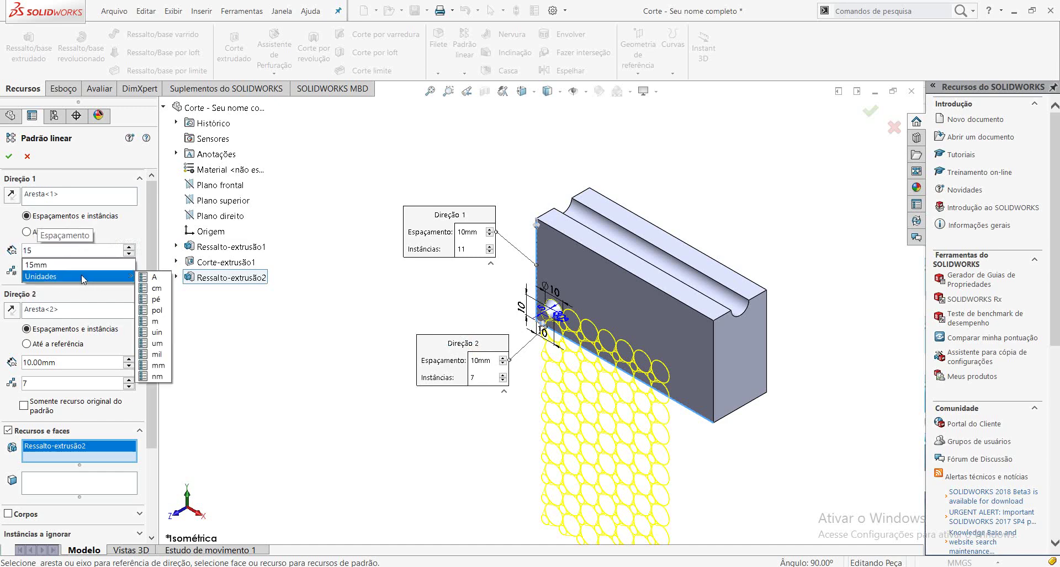
key(Return)
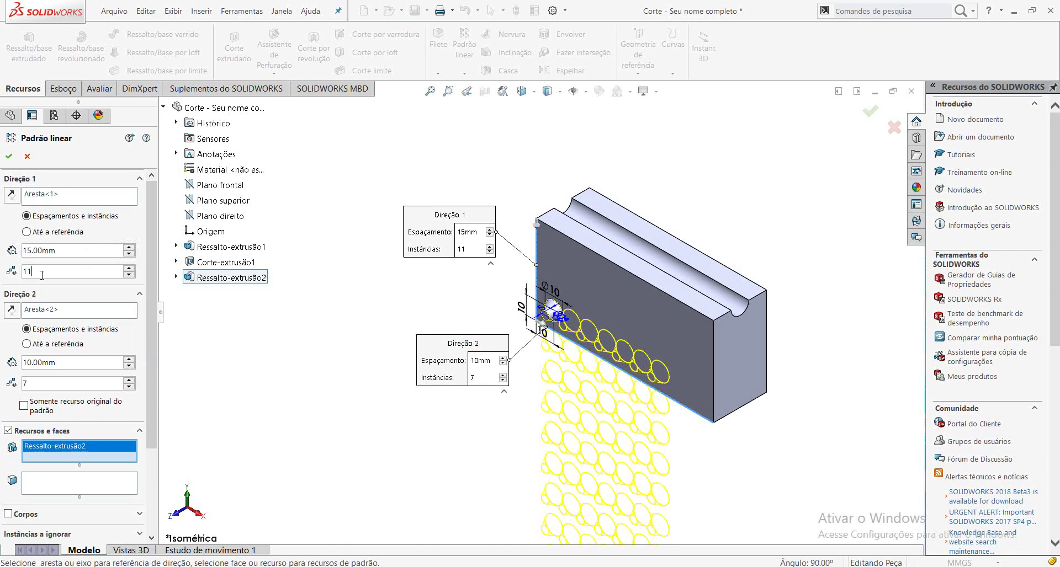
double_click(42, 273)
text(3)
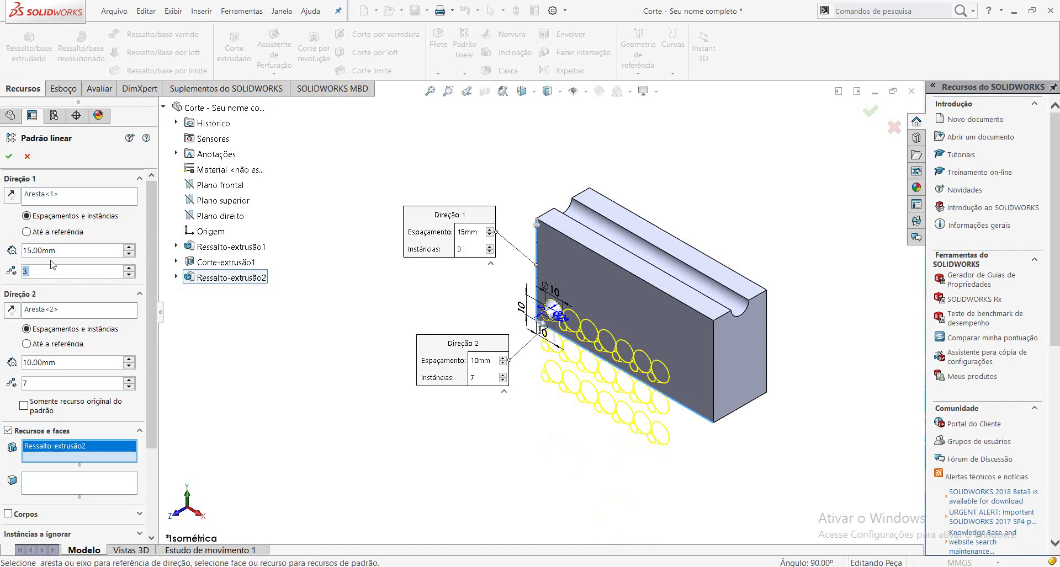
click(15, 200)
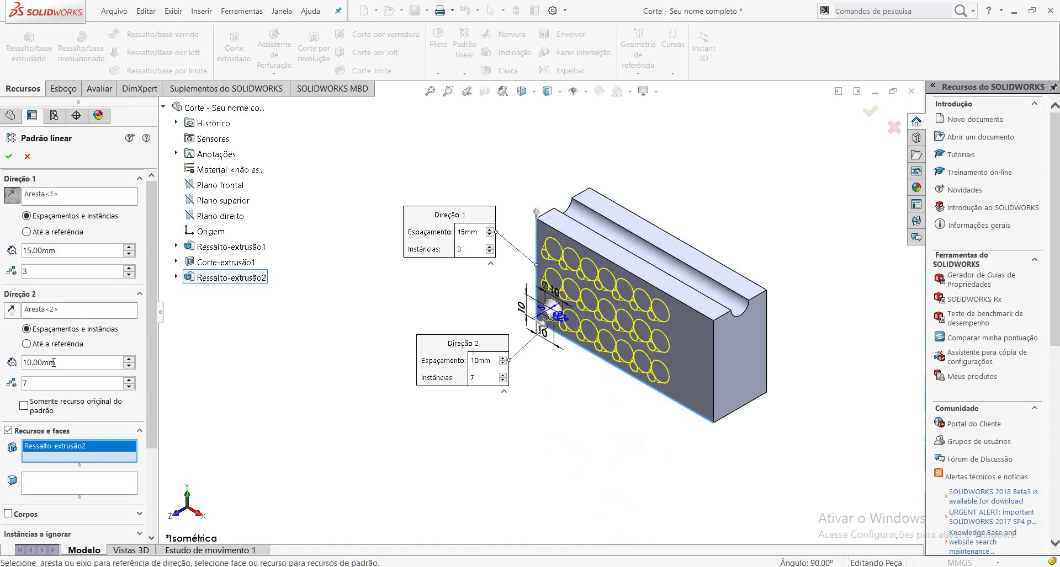
Set Direção 2 to 5 instances, finally spaced 20 mm apart
drag(58, 362, 8, 359)
text(15)
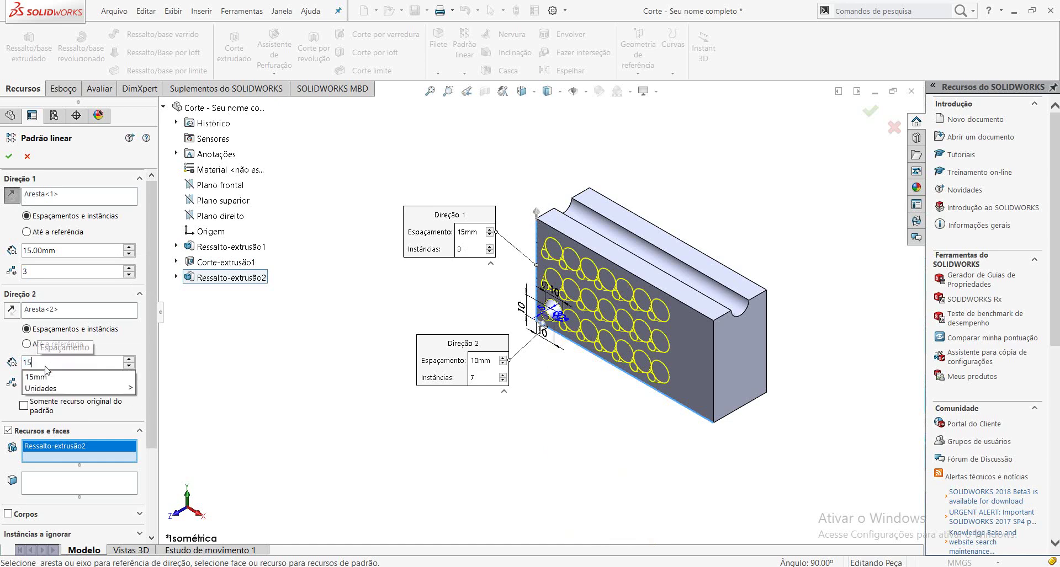
key(Return)
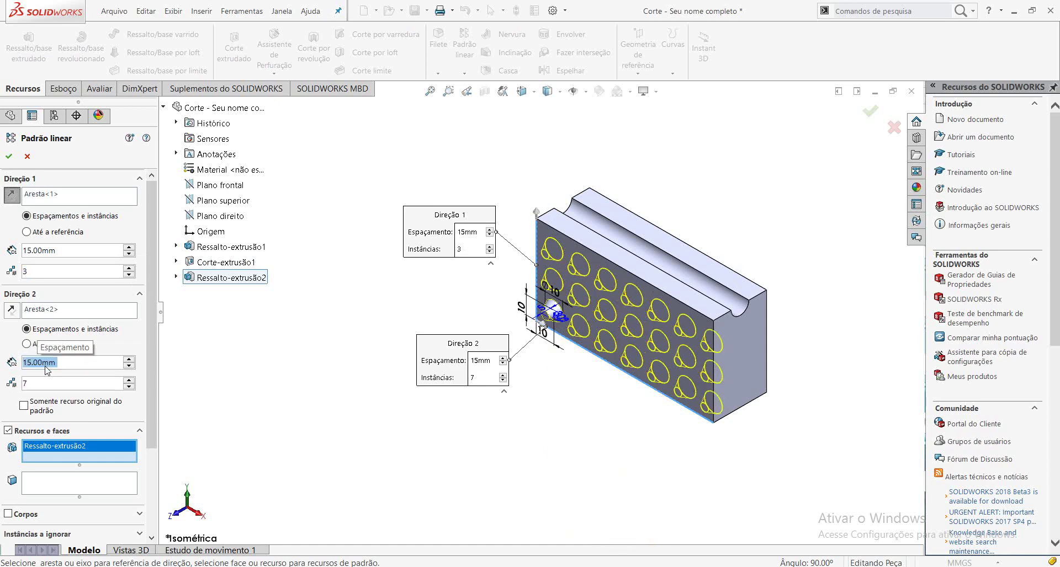
drag(51, 384, 9, 381)
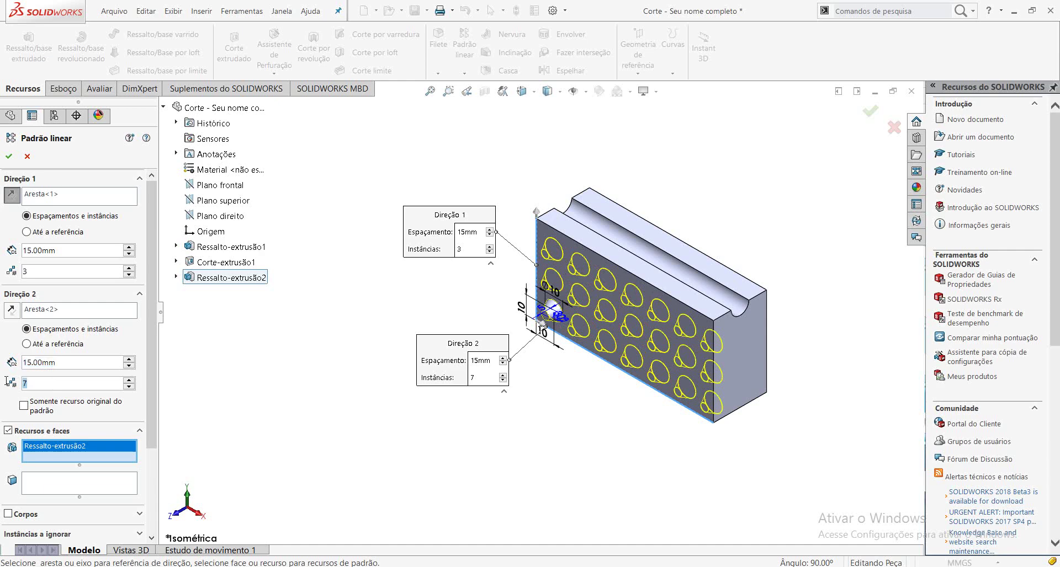
text(5)
key(Return)
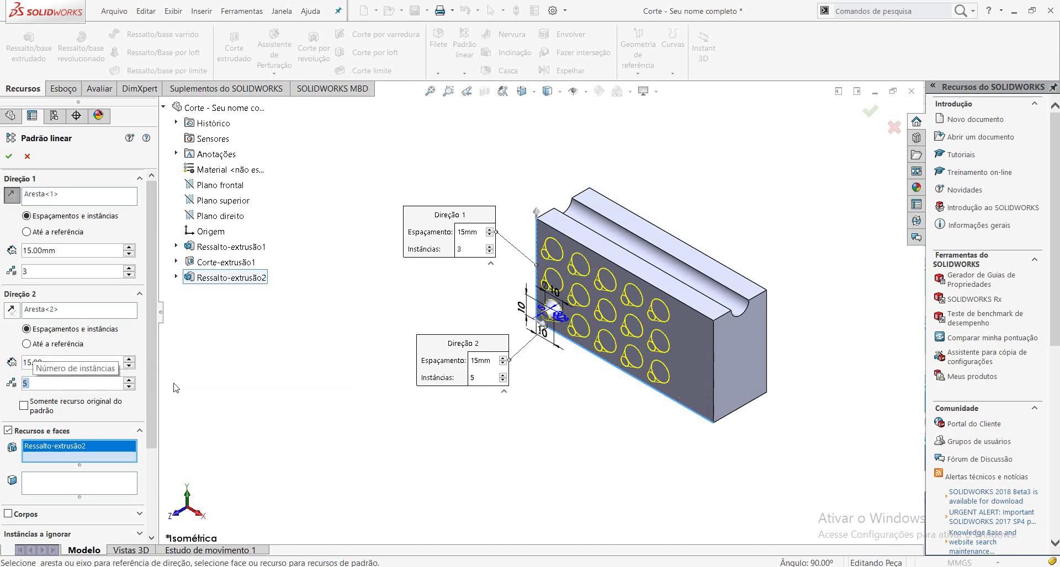
click(129, 358)
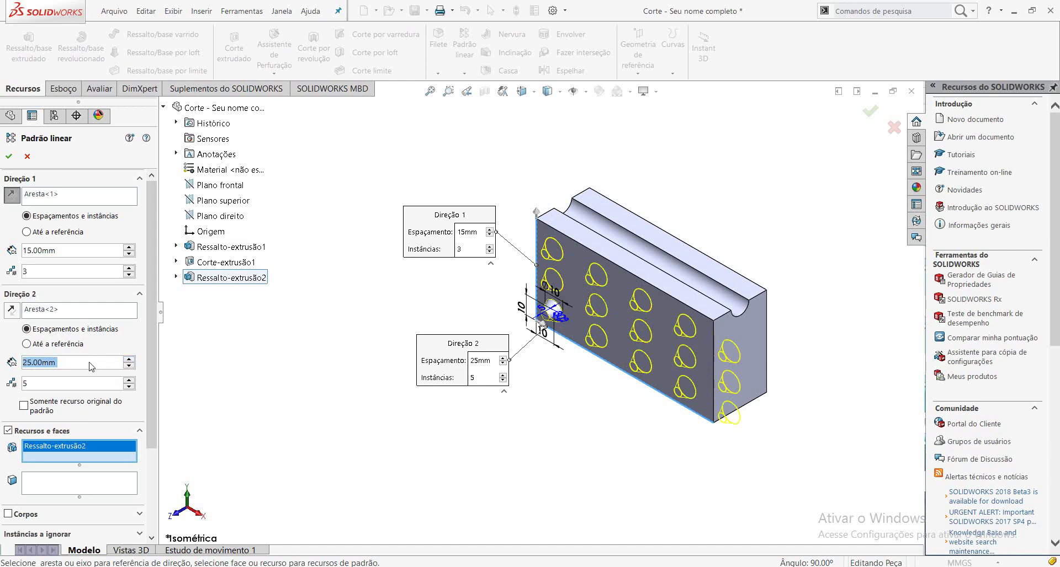
text(20)
key(Return)
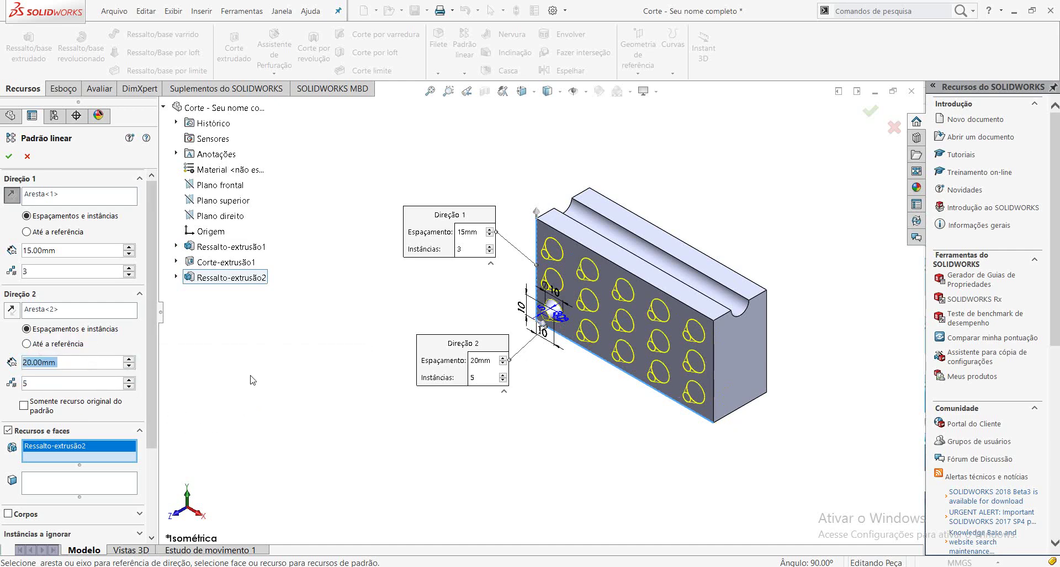
Create Padrão linear1, then delete cone instances (1, 3) and (3, 3), leaving 13 cones
click(9, 157)
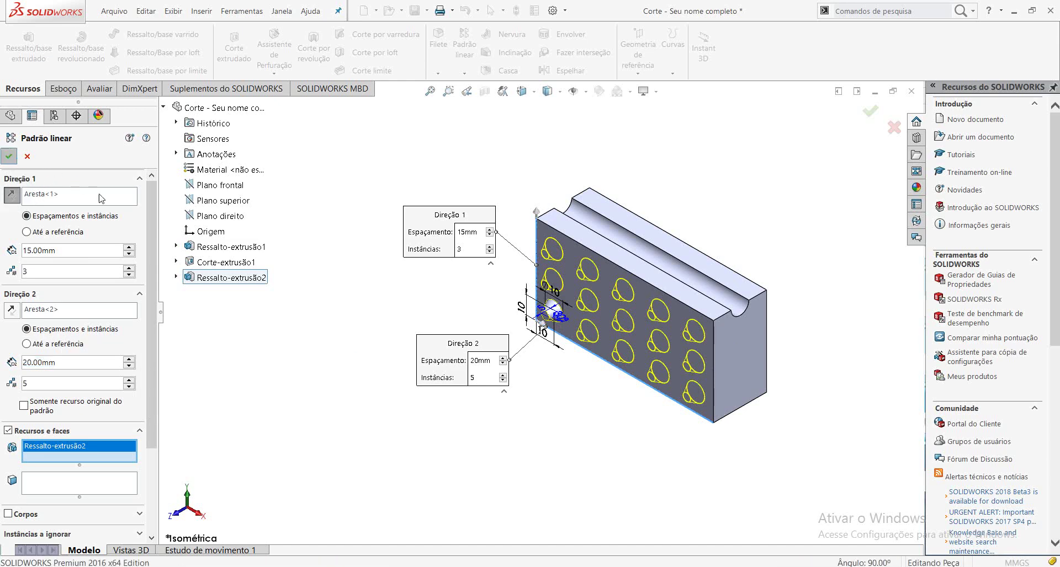
key(Return)
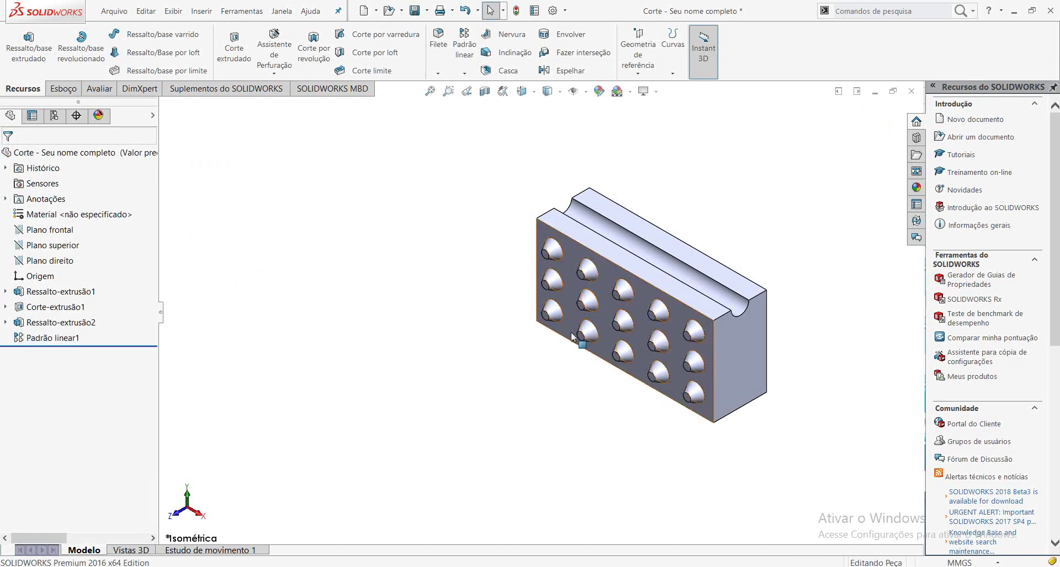
click(624, 294)
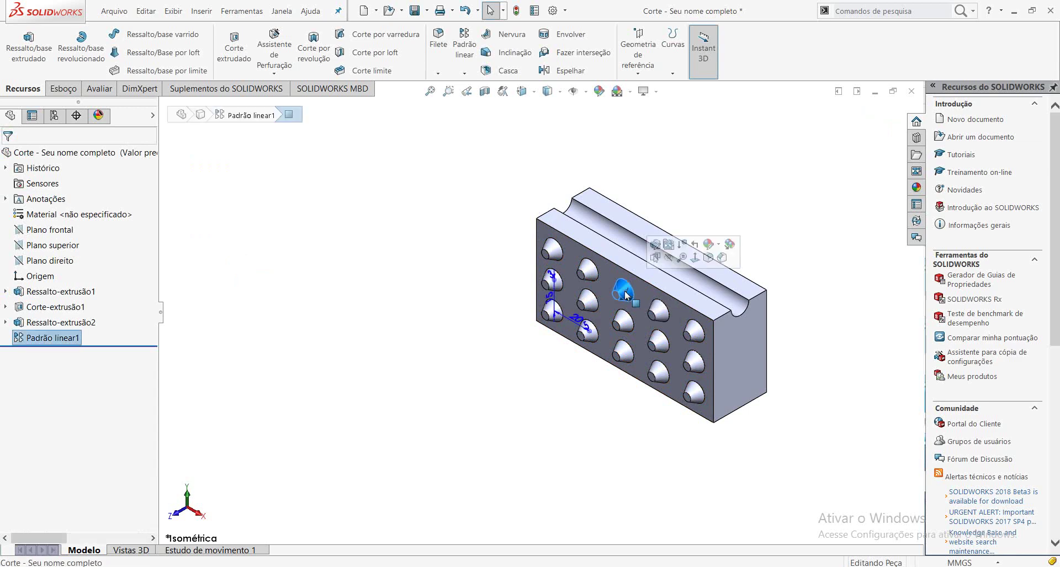
ctrl+click(625, 352)
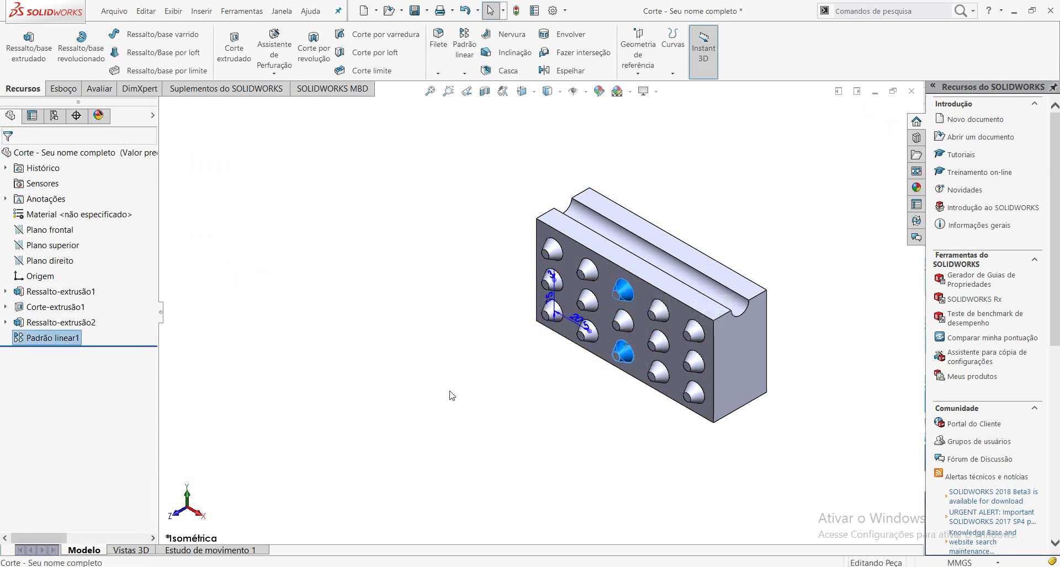
key(Delete)
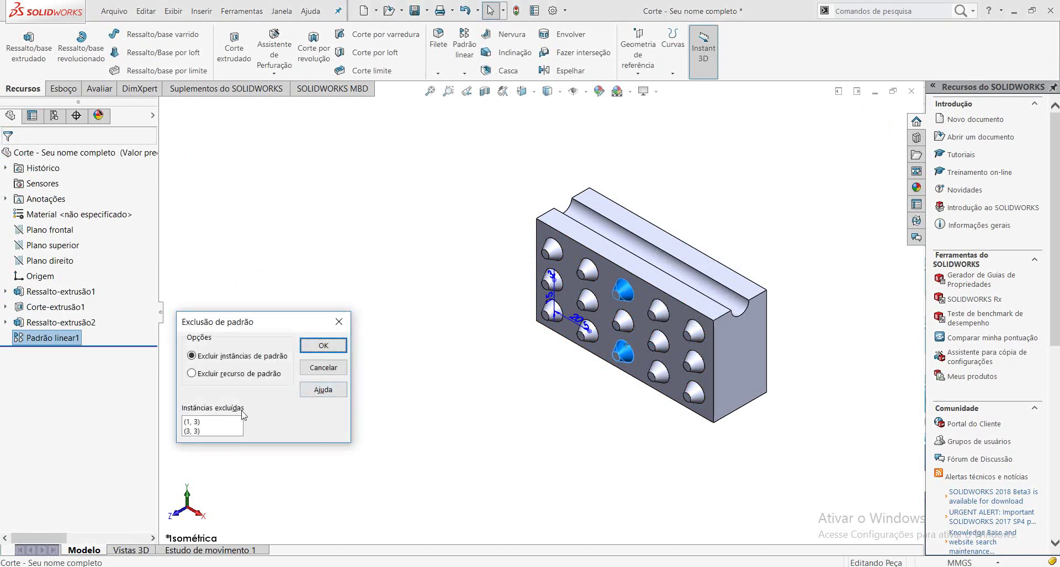
click(323, 345)
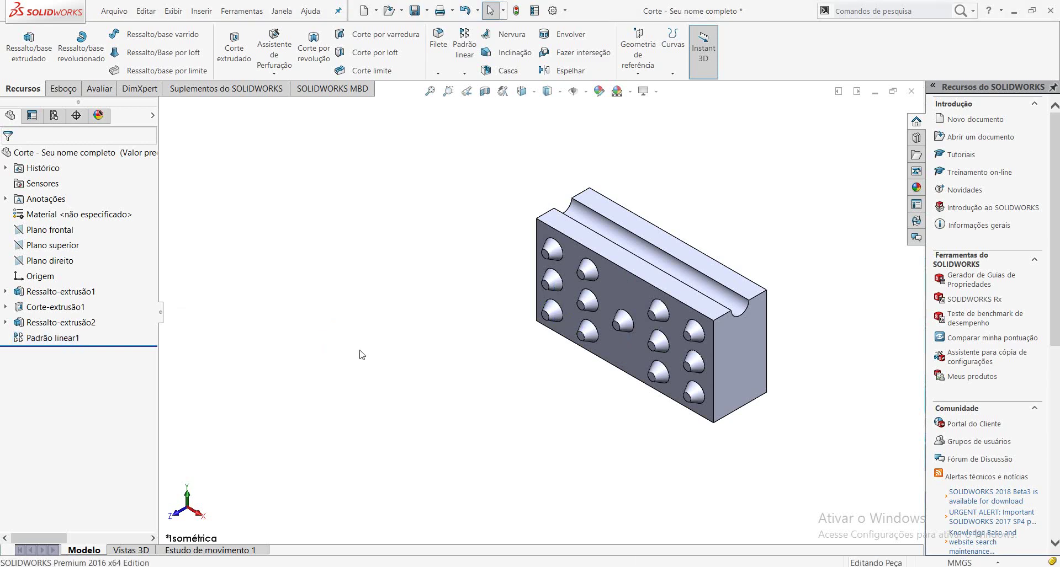